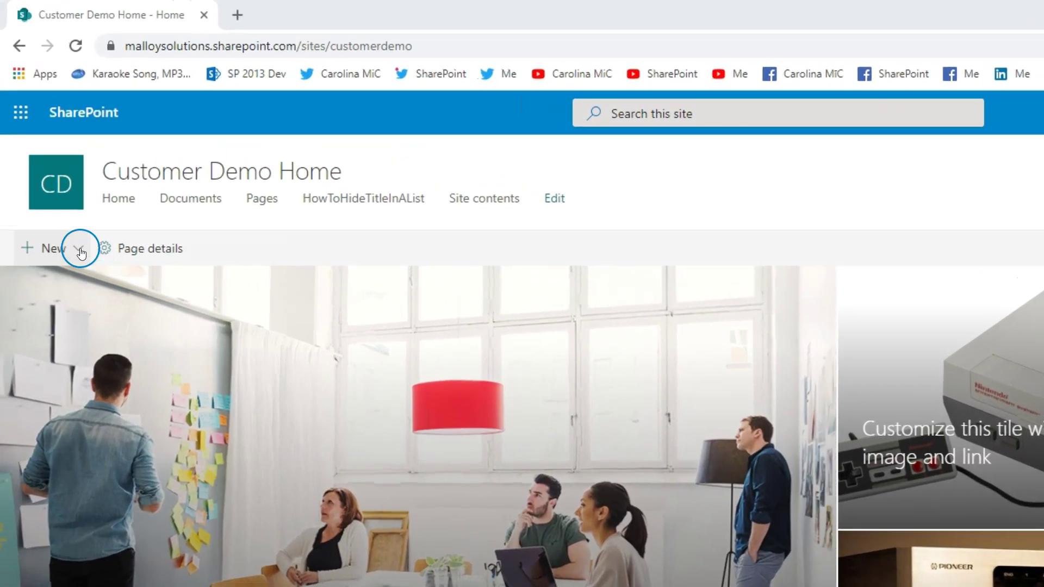
Step: Start a new blank list named GamingConsoles
click(80, 250)
click(28, 279)
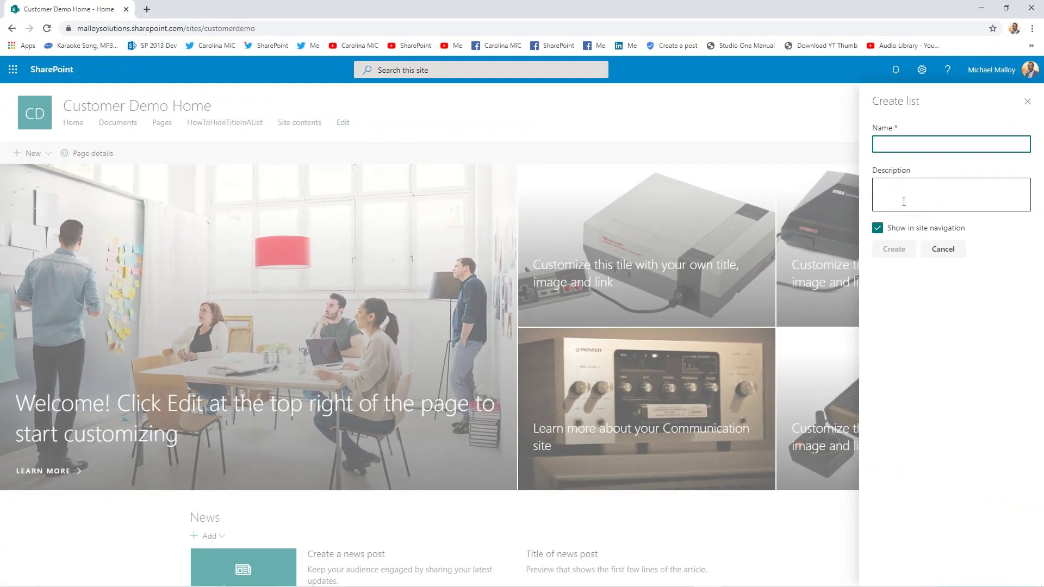
text(GamingConsole)
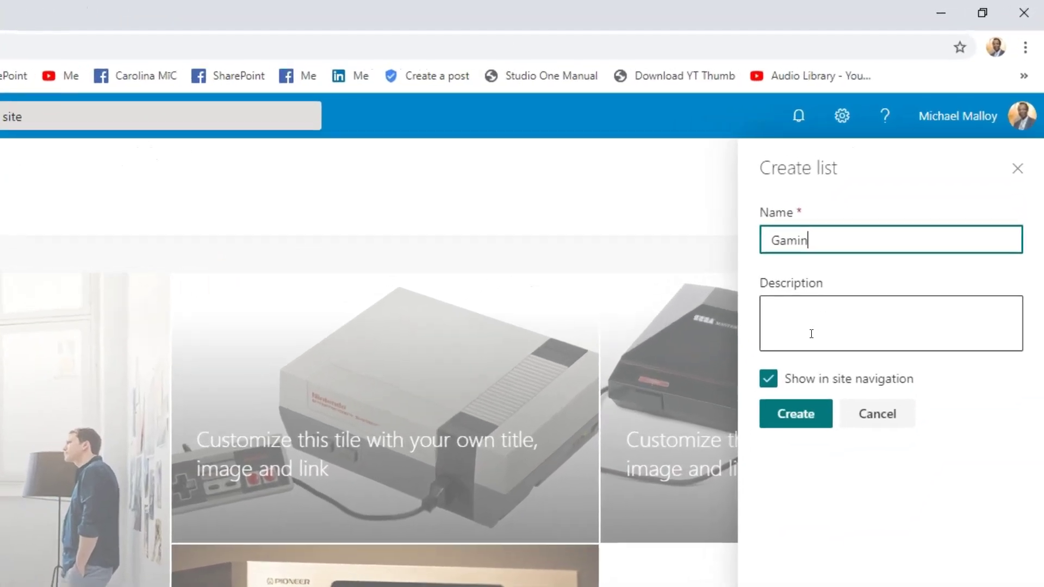
text(s)
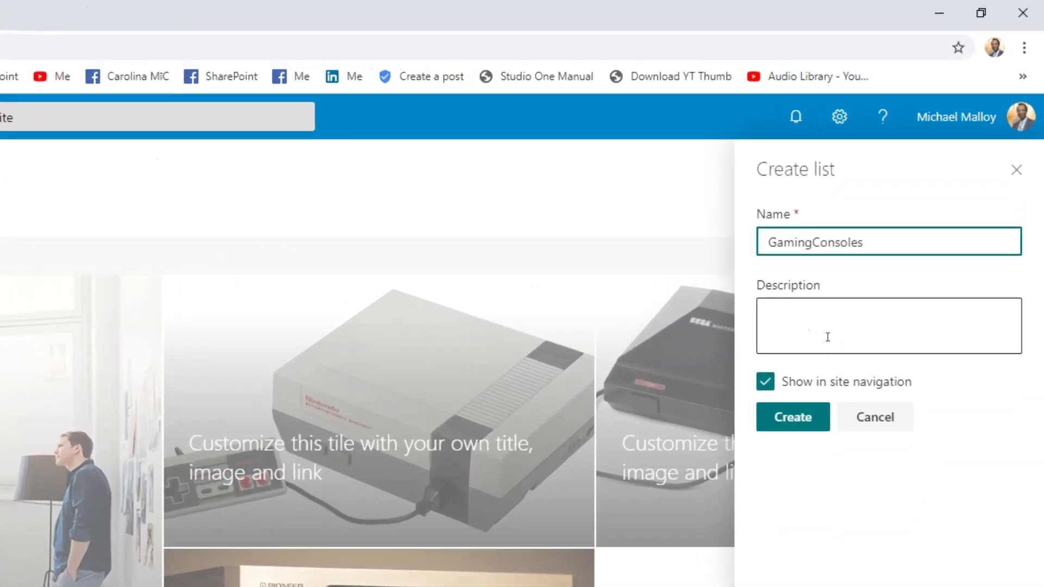
click(819, 243)
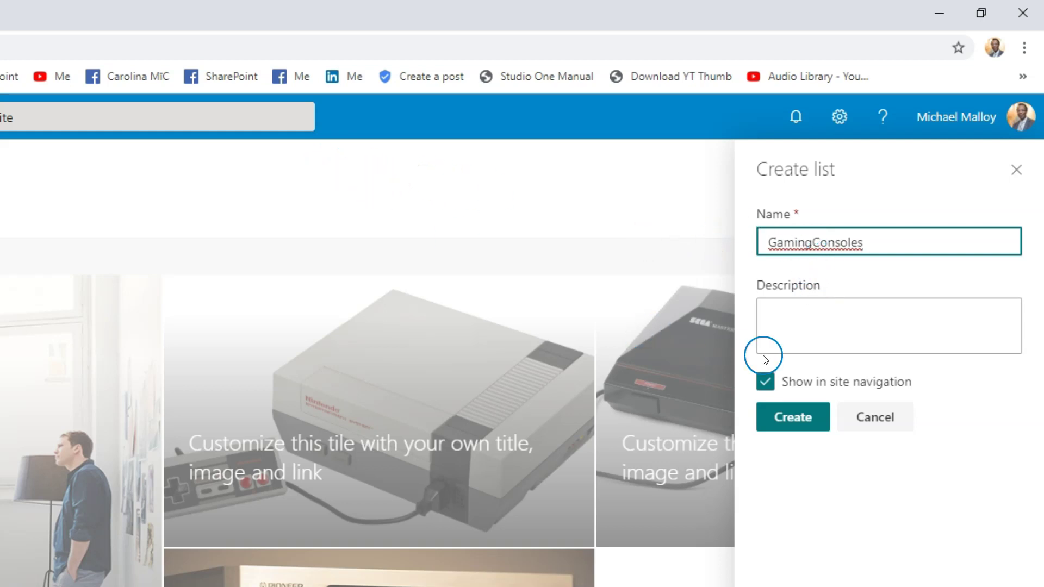
click(801, 320)
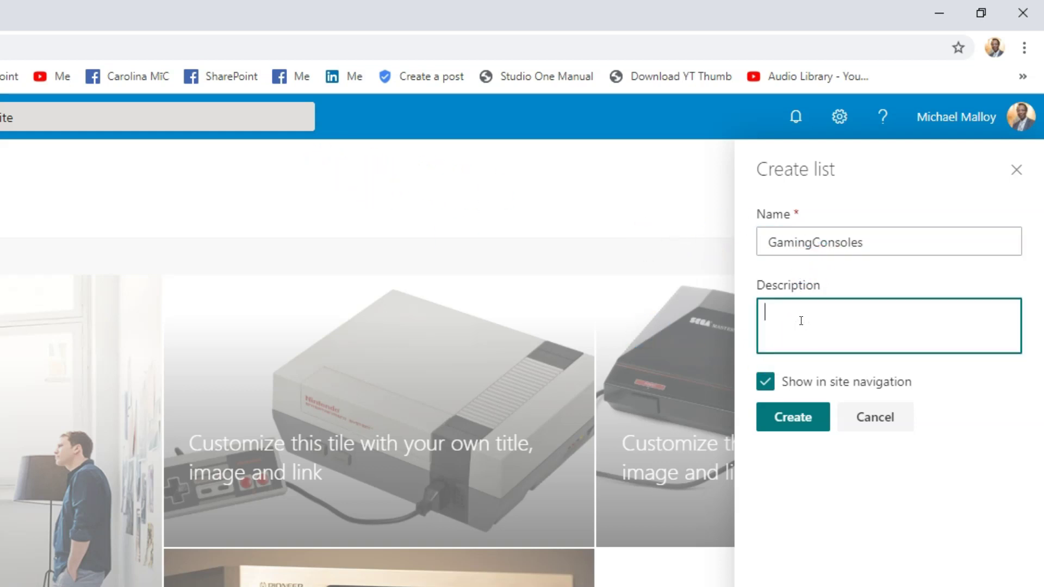
Step: Describe it as 'Tracking info about my old gaming systems' and create the list
text(Tracking info)
click(850, 289)
text(about my old gaming systems)
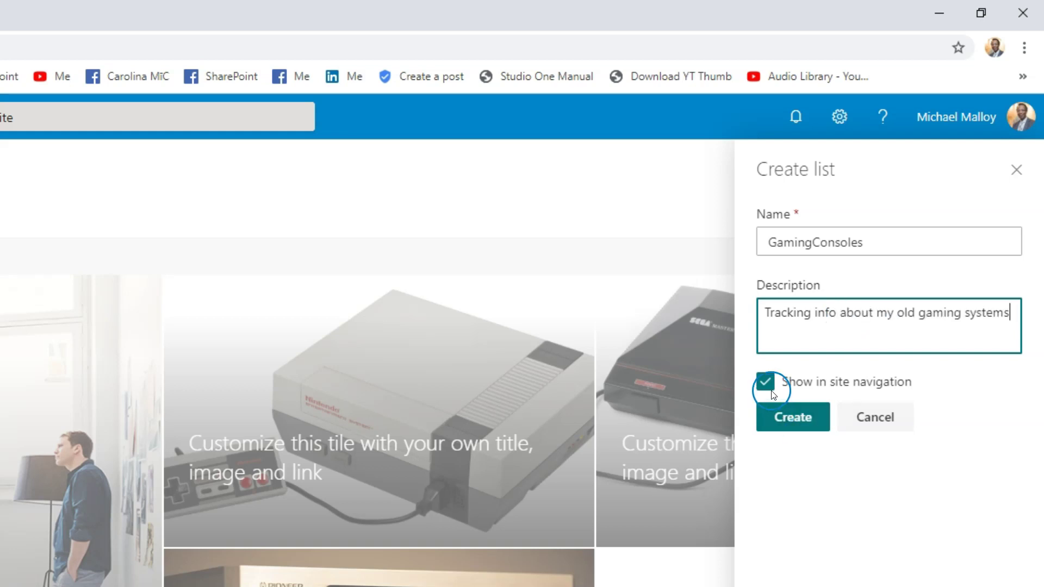
click(781, 412)
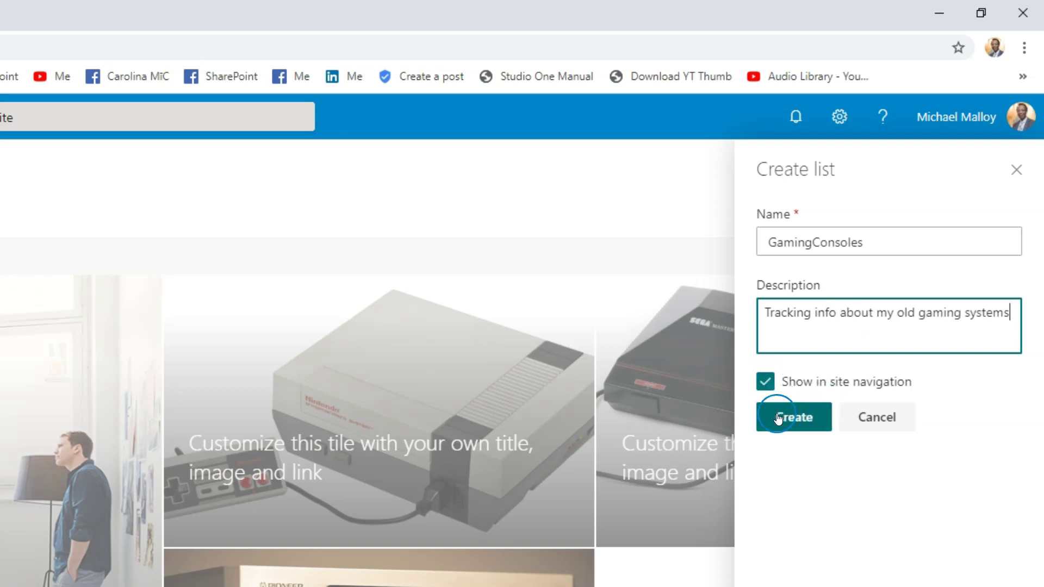
click(783, 418)
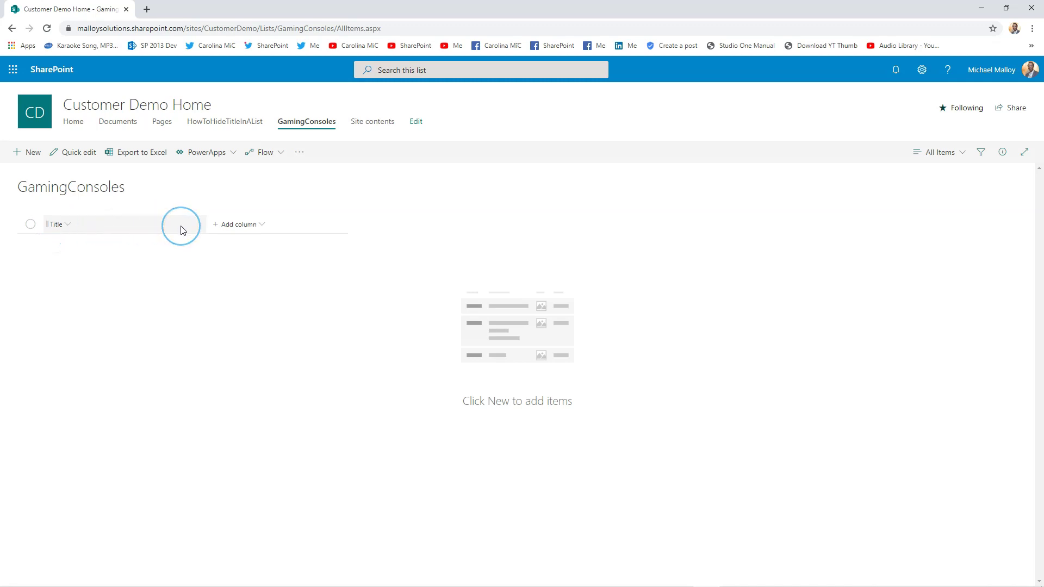
mouse_move(198, 228)
mouse_down()
mouse_move(699, 116)
mouse_move(755, 120)
mouse_move(688, 141)
mouse_move(64, 241)
mouse_up()
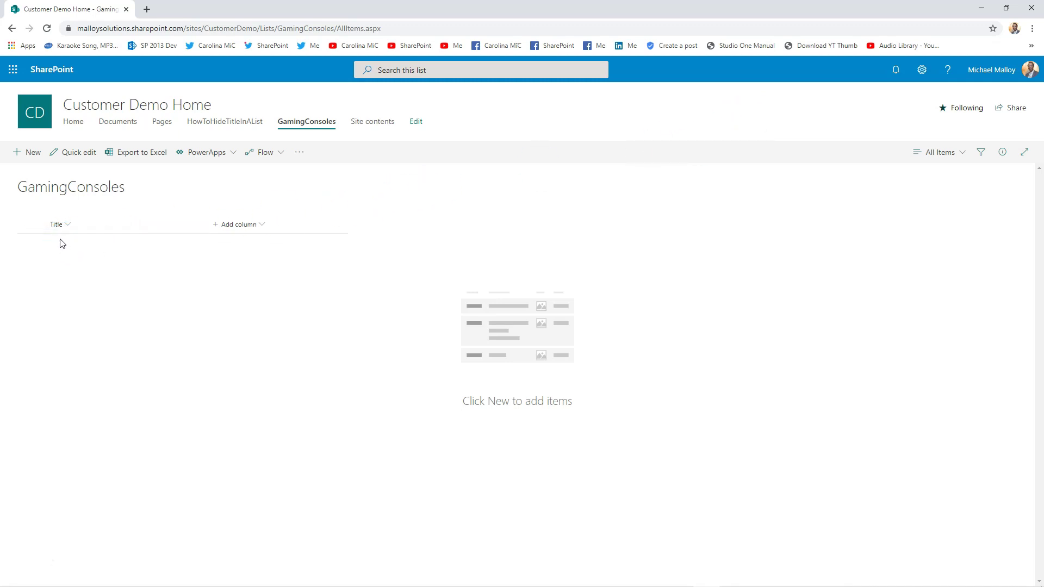
mouse_move(64, 242)
mouse_down()
mouse_move(71, 170)
mouse_move(64, 200)
mouse_up()
click(244, 225)
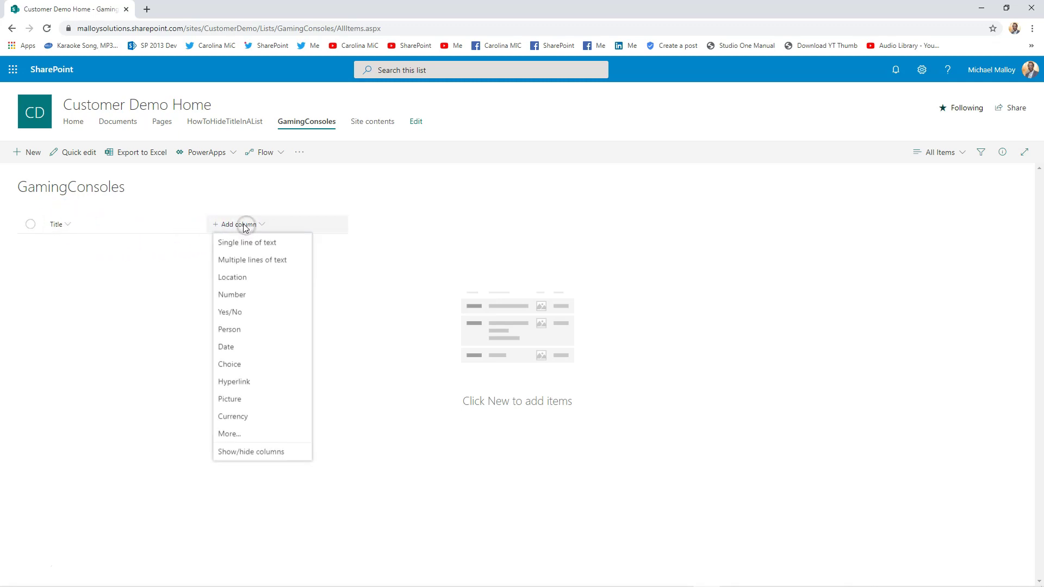
click(228, 364)
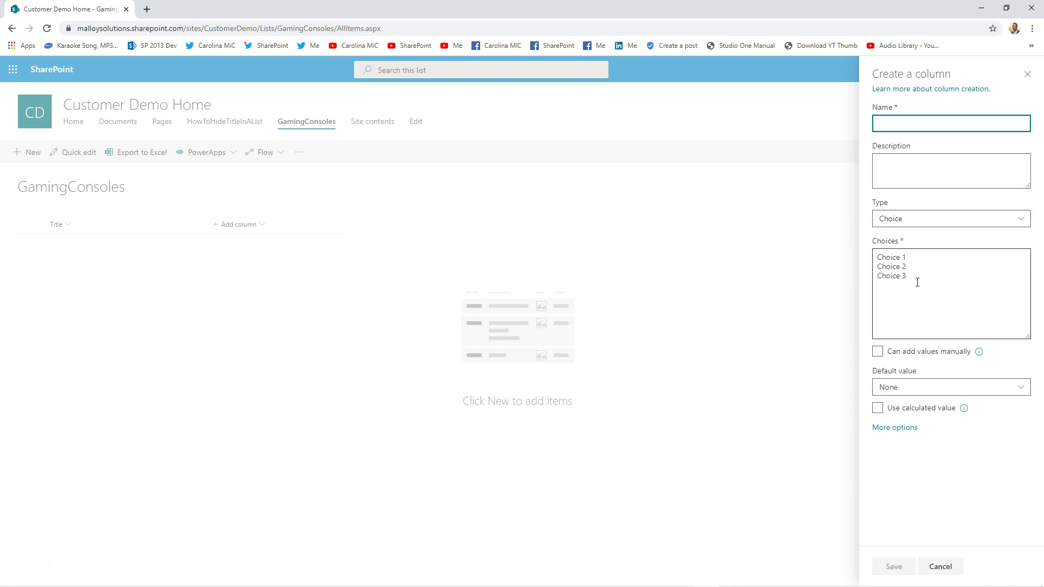
click(909, 282)
click(939, 567)
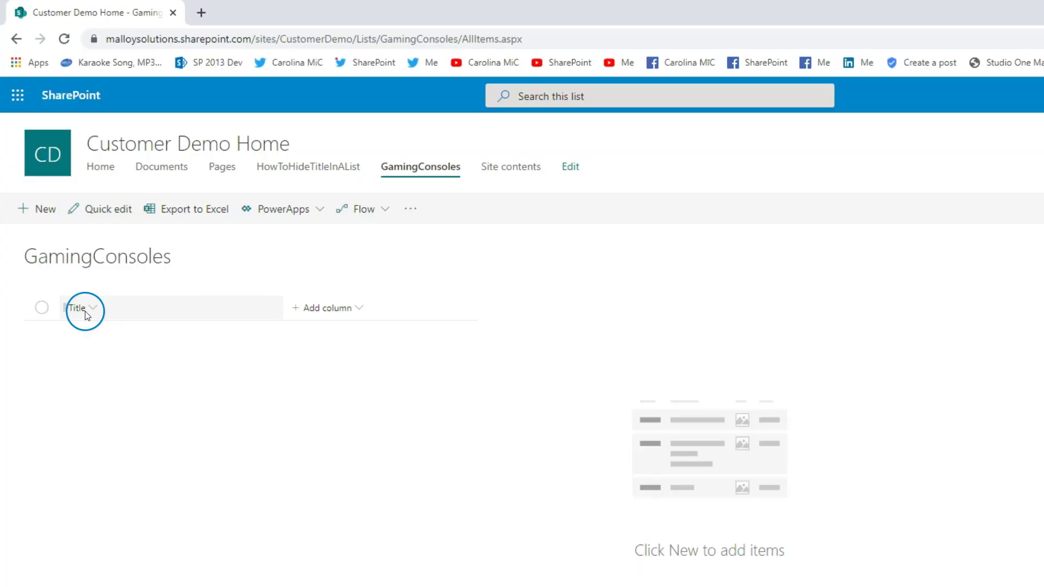
click(92, 306)
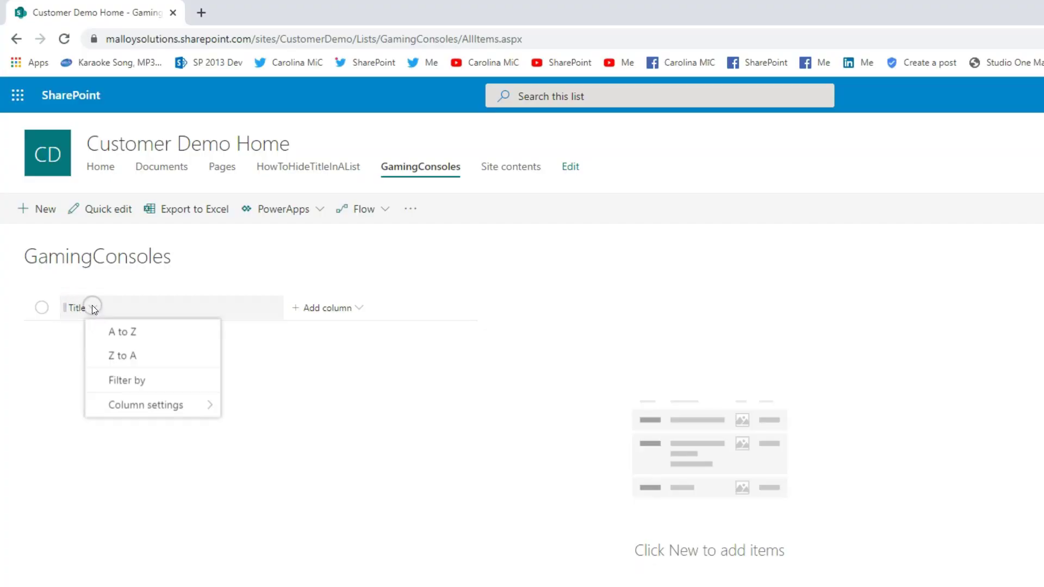
mouse_move(147, 415)
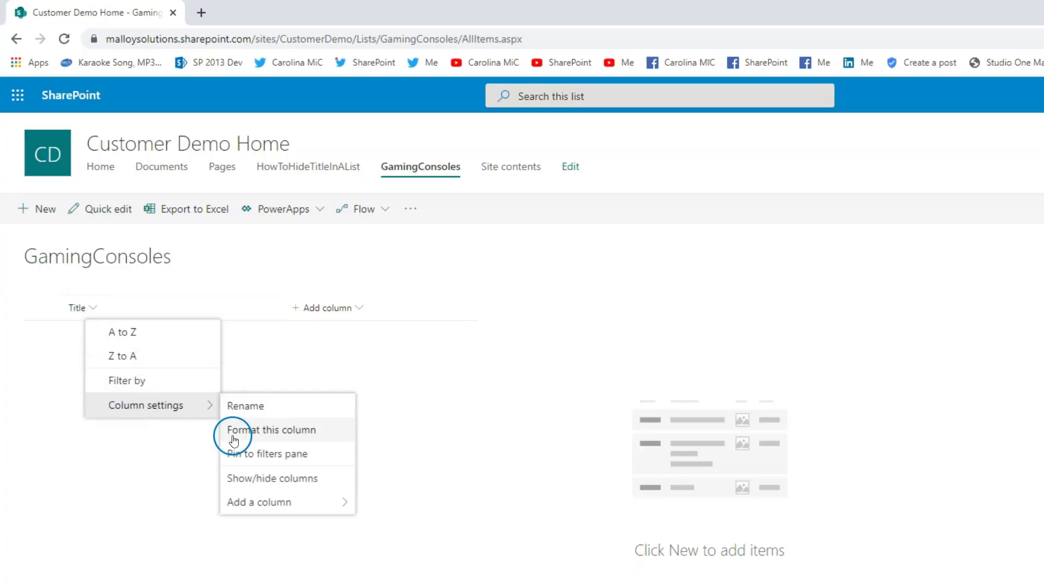
click(169, 462)
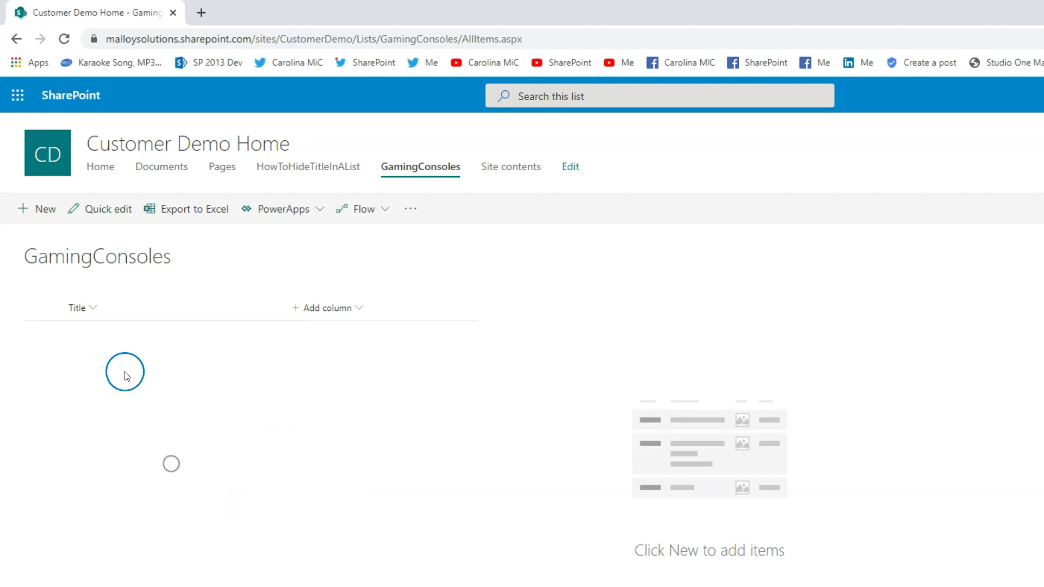
click(96, 308)
mouse_move(140, 406)
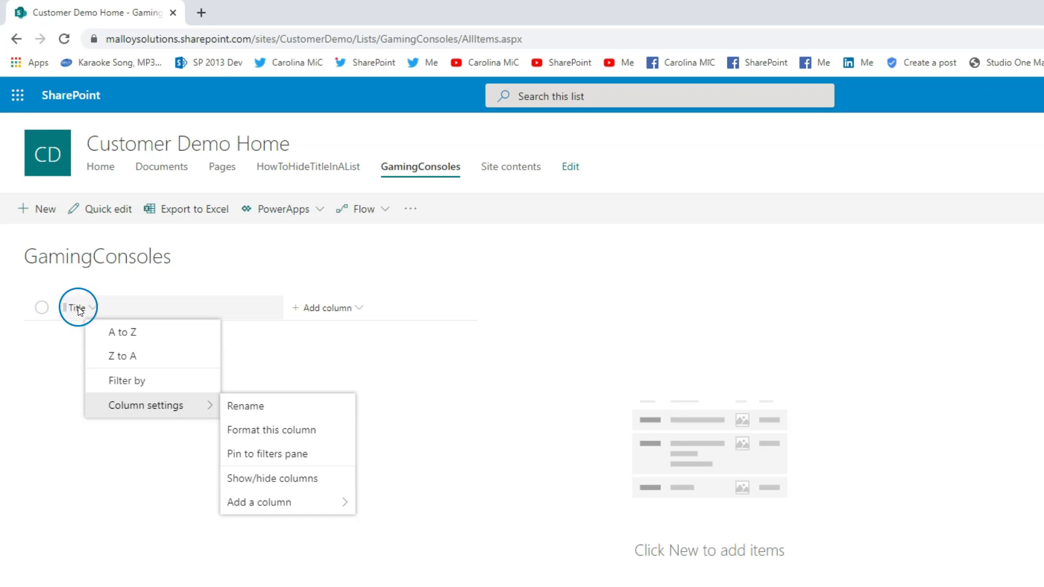
key(Escape)
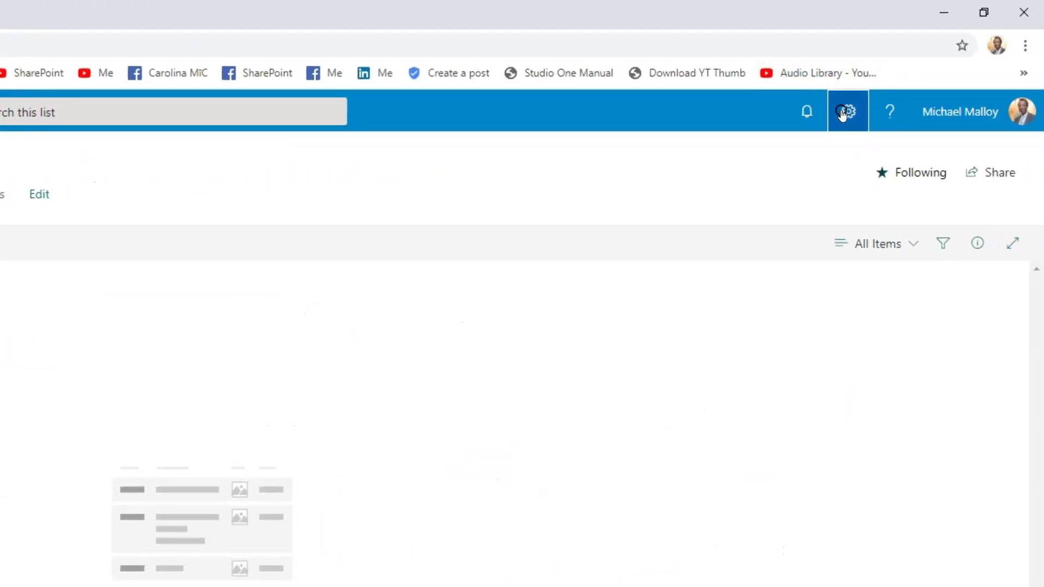
Step: Open the GamingConsoles list settings and edit its Title column
click(842, 113)
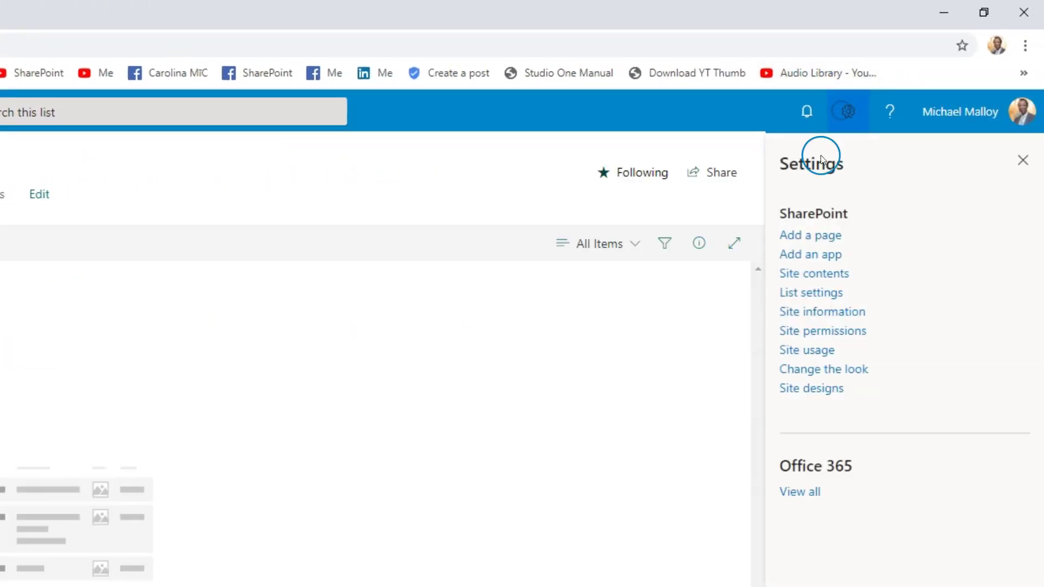
click(805, 293)
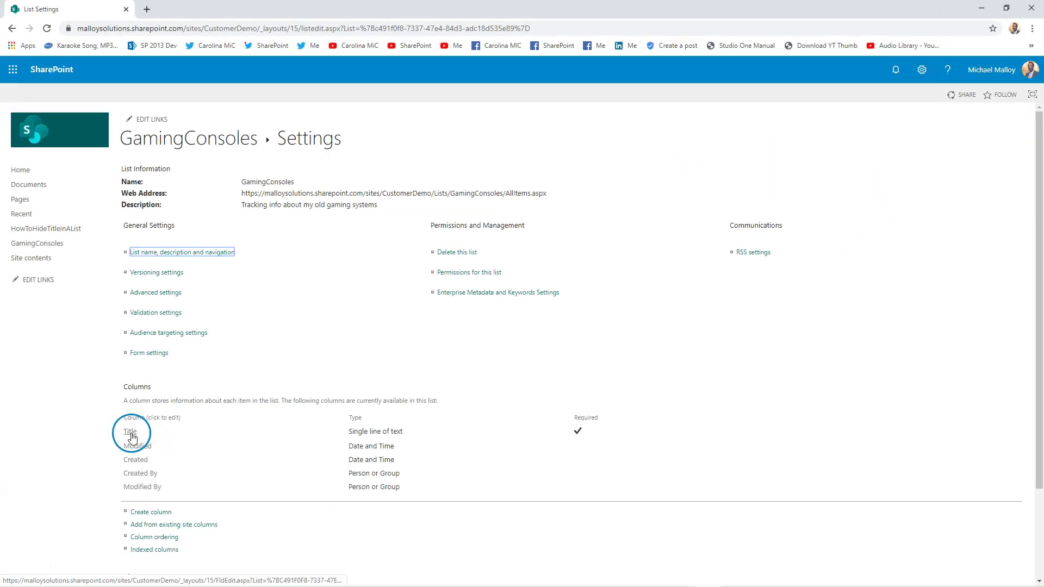
click(131, 433)
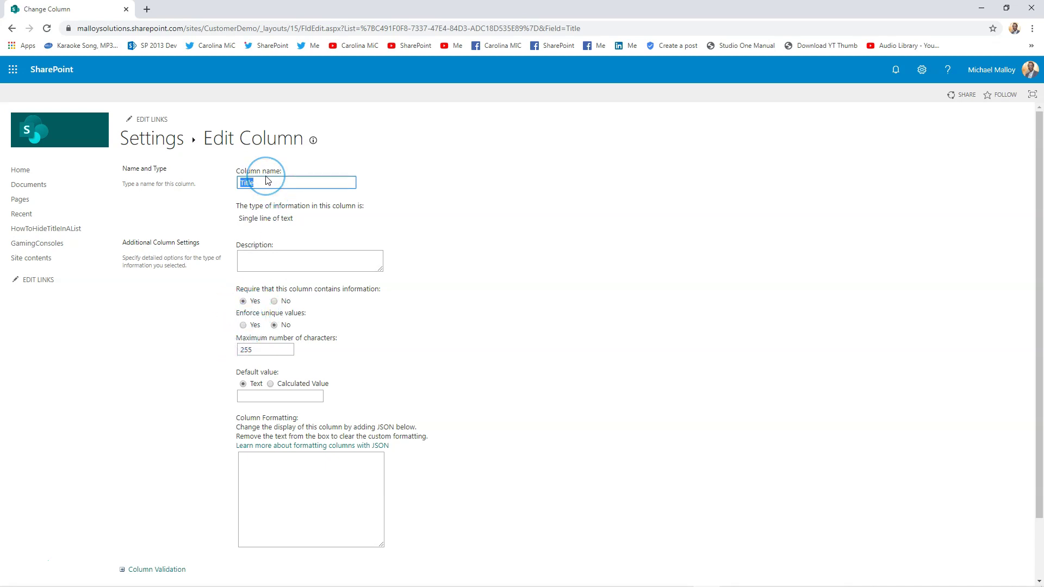
Step: Change the column name from Title to Model and save
text(G)
text(Name)
text( Of Gaming Co)
click(320, 182)
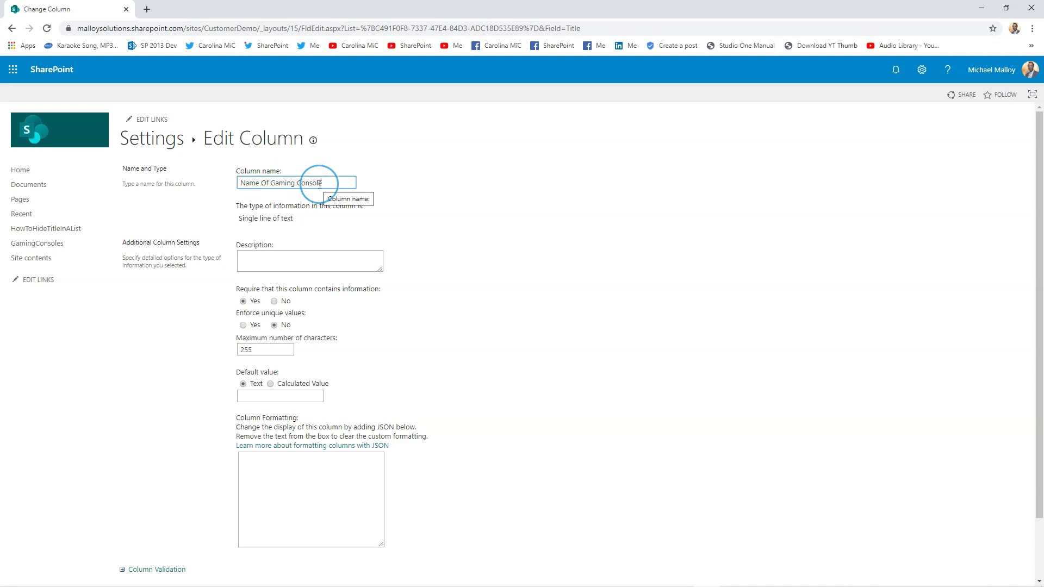
click(327, 183)
key(BackSpace)
key(BackSpace)
key(BackSpace)
key(BackSpace)
key(BackSpace)
key(BackSpace)
key(BackSpace)
key(BackSpace)
key(BackSpace)
key(BackSpace)
key(BackSpace)
key(BackSpace)
key(BackSpace)
key(BackSpace)
key(BackSpace)
key(BackSpace)
key(BackSpace)
key(BackSpace)
key(BackSpace)
key(BackSpace)
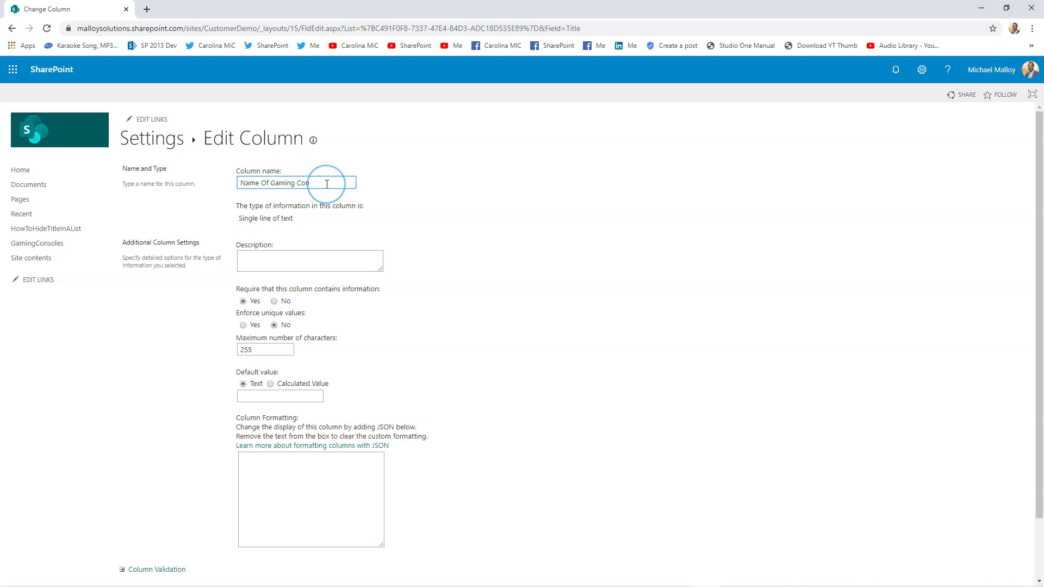
text(Mode)
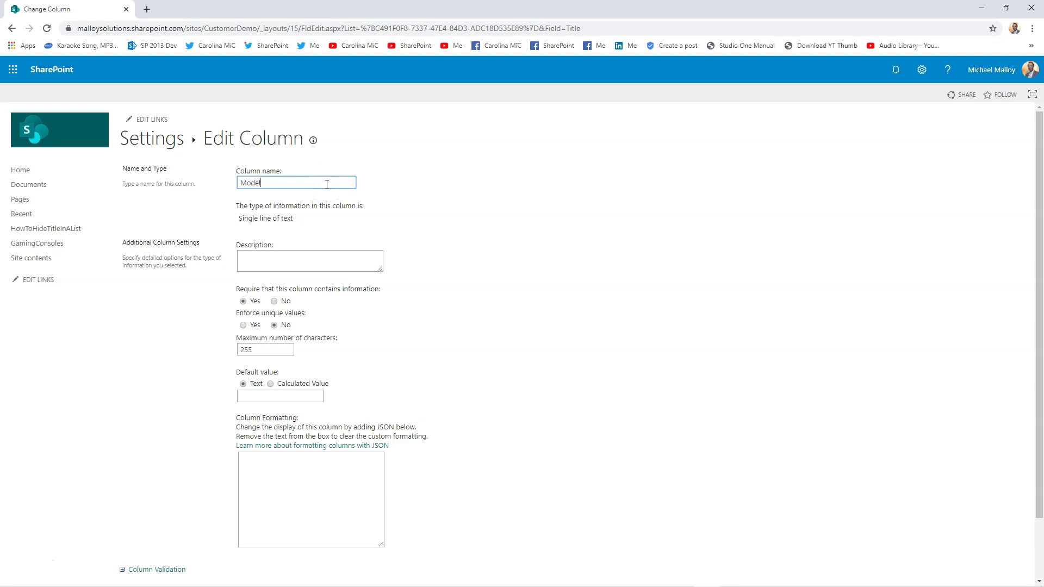
text(l)
click(405, 239)
scroll(299, 396, down, 2)
click(942, 530)
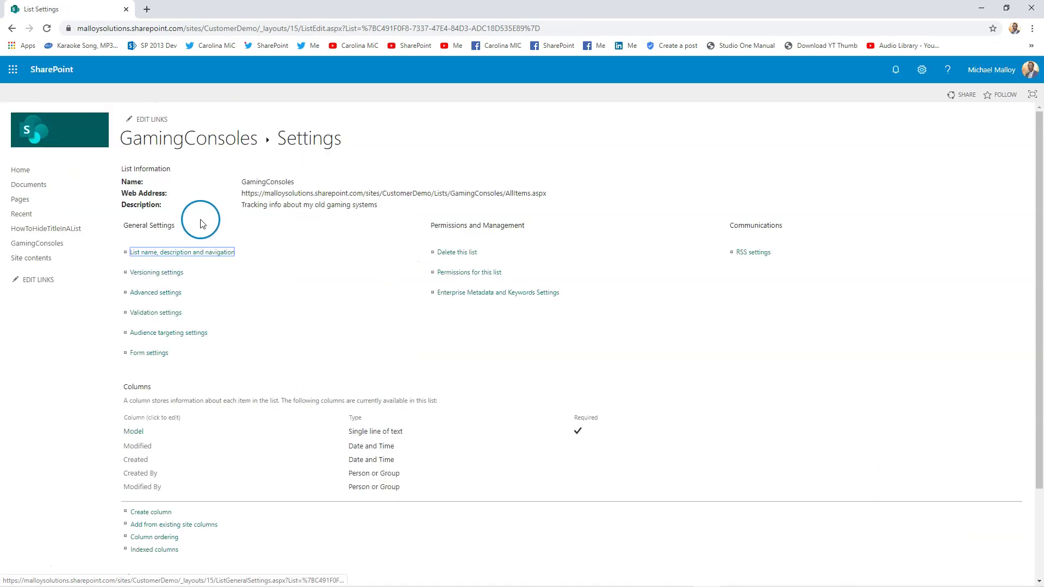
Step: Back in the GamingConsoles list, add a Choice column named 'Company or Manufacturer'
click(191, 142)
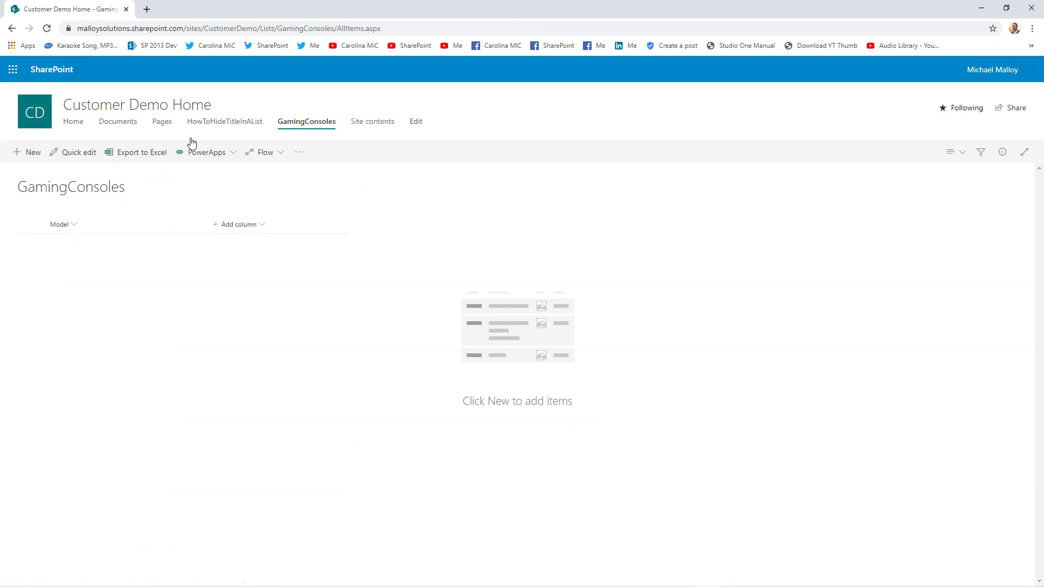
click(62, 226)
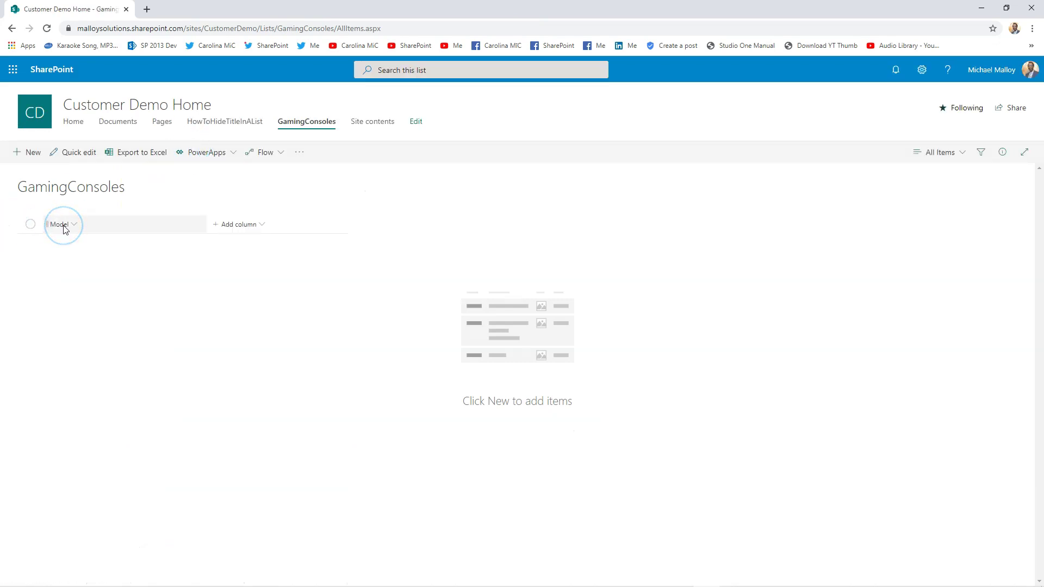
click(236, 233)
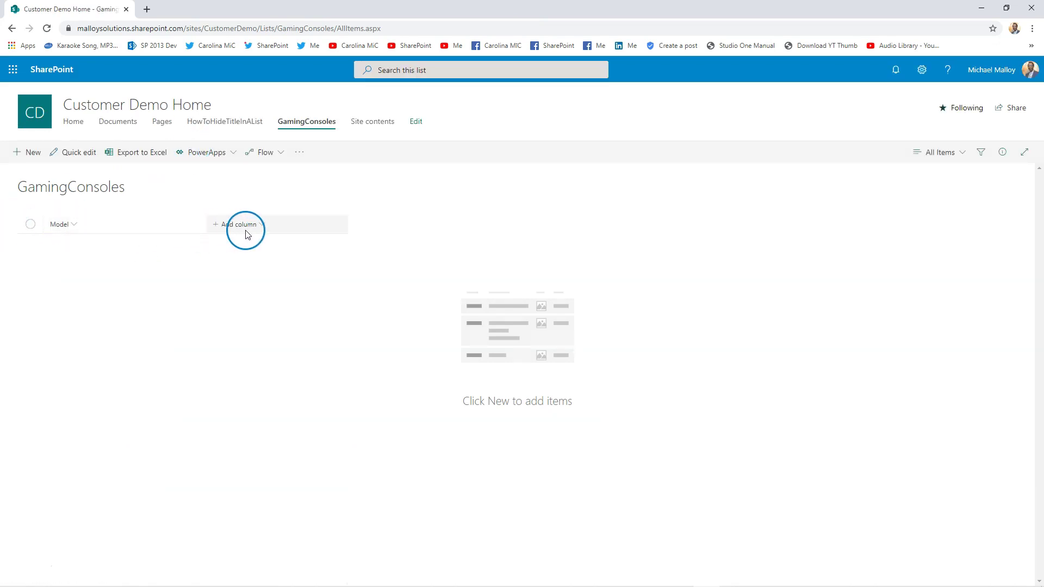
click(260, 227)
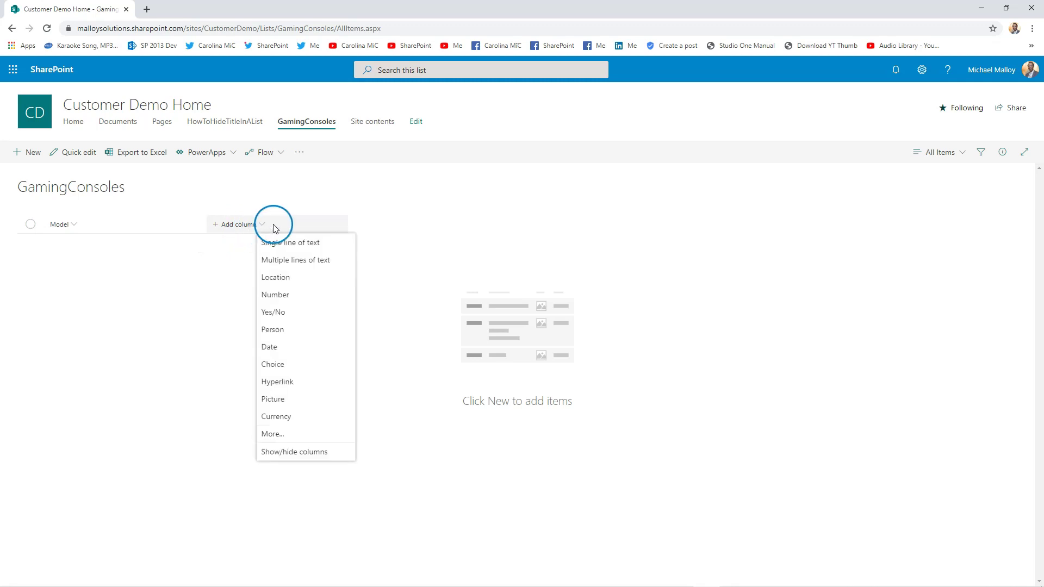
click(280, 345)
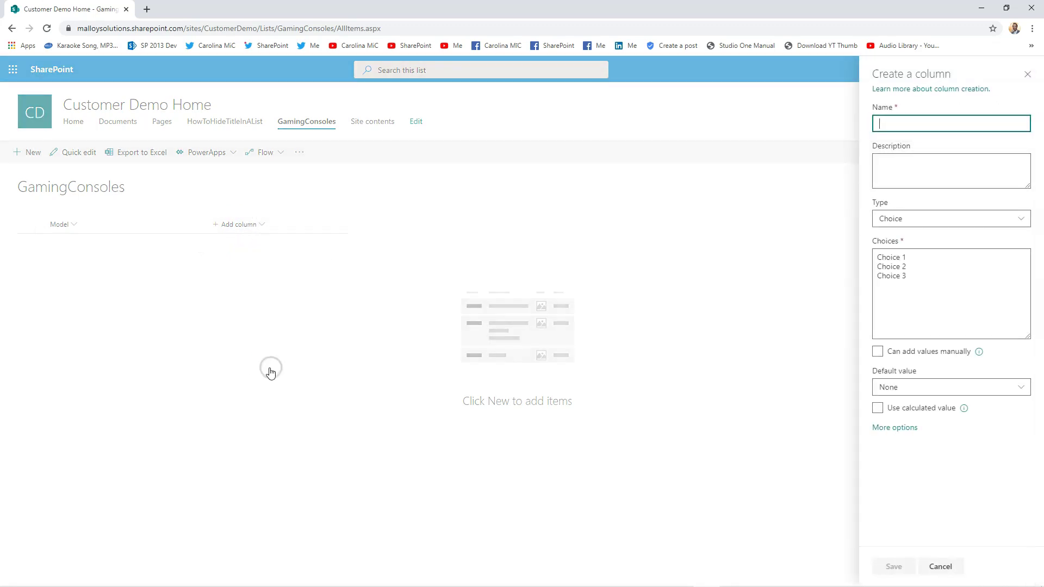
click(909, 125)
text(Company)
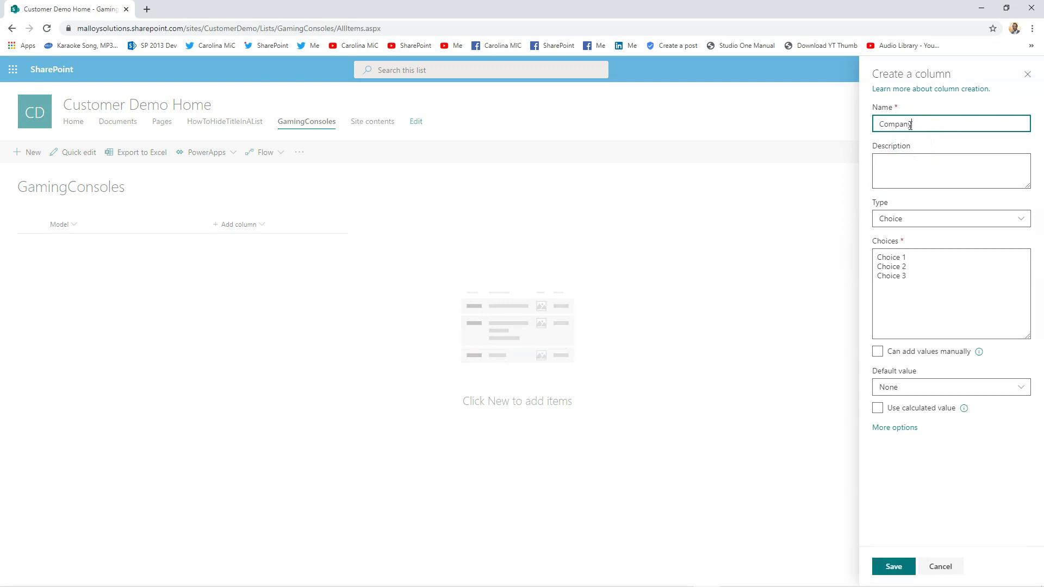
text( or Manufacturer)
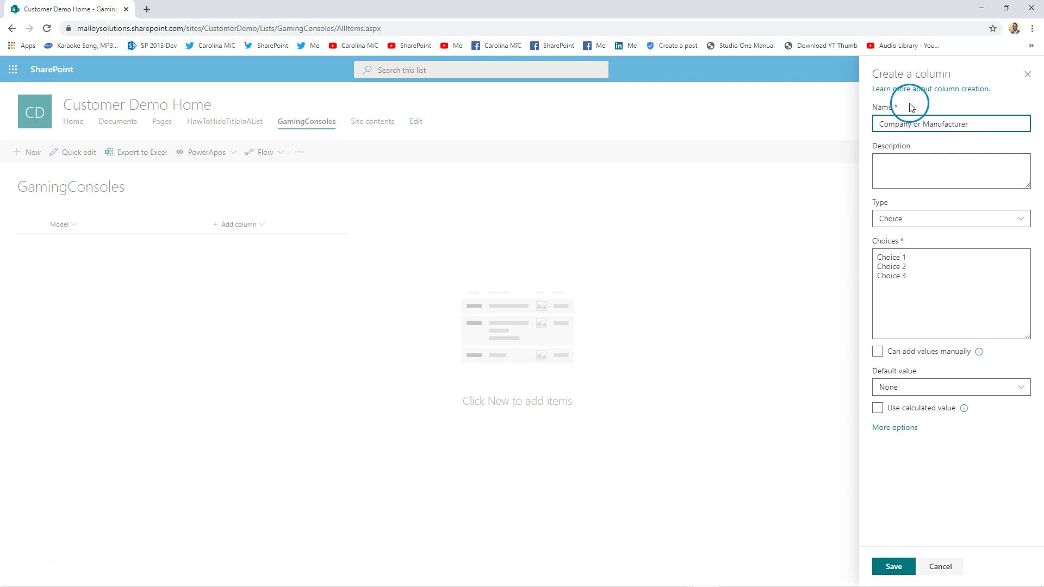
Step: Set the column's choices to Atari, Nintendo and Sega, and save it
drag(927, 275, 846, 247)
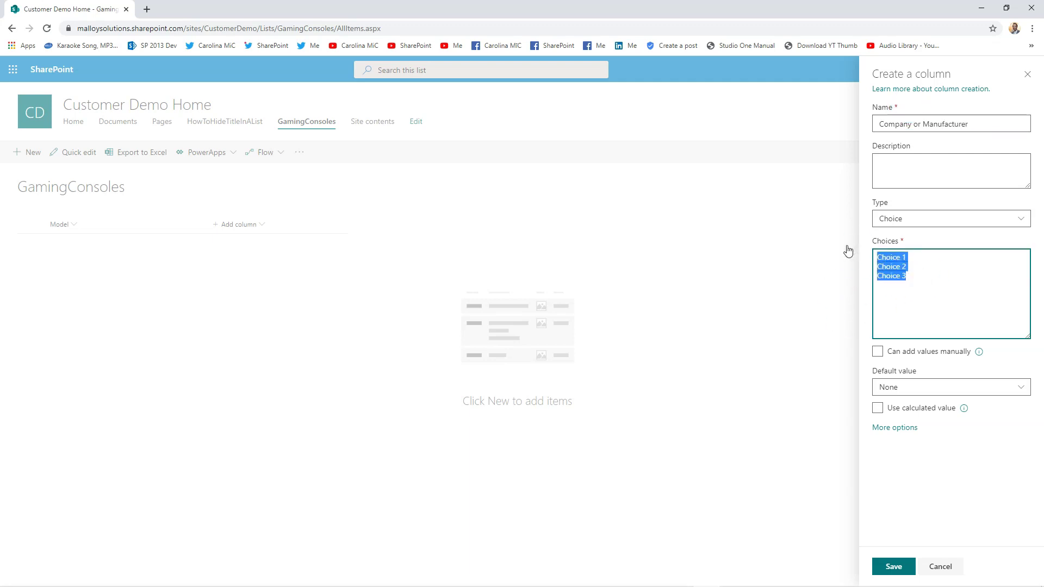
text(Ata)
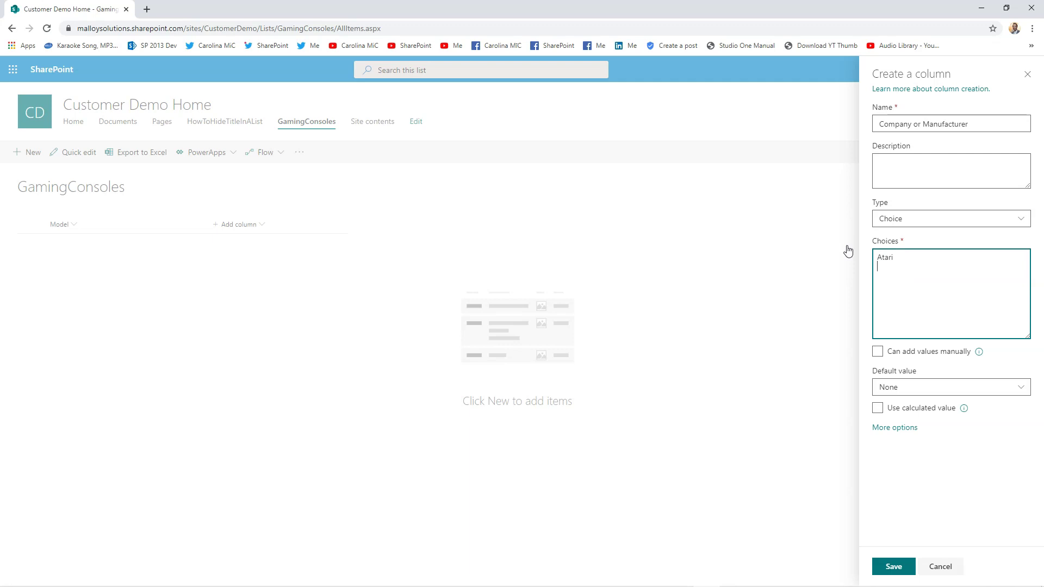
text(ri)
key(Return)
text(Nintendo)
key(Return)
text(Sega)
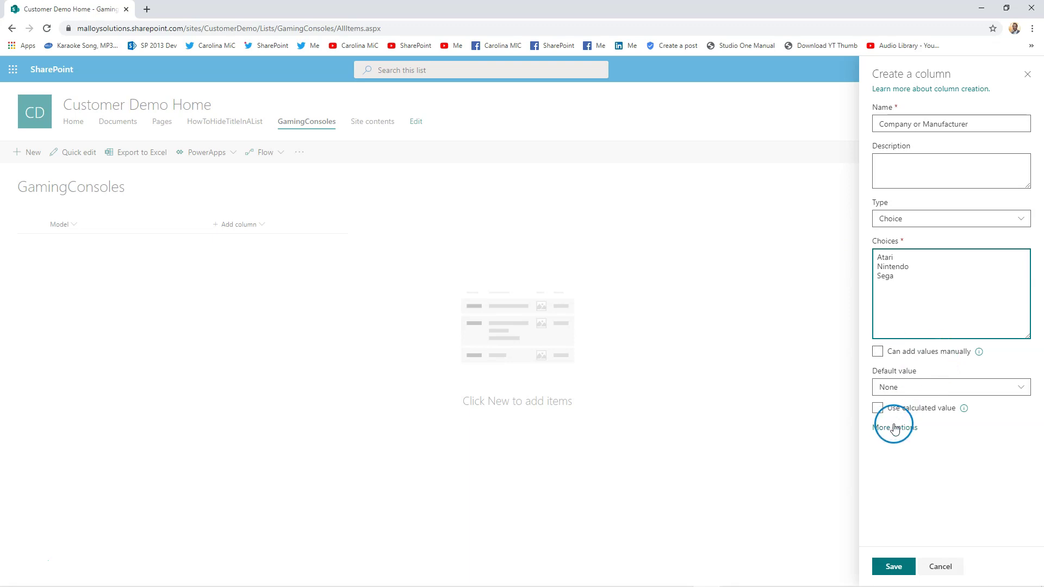
click(894, 566)
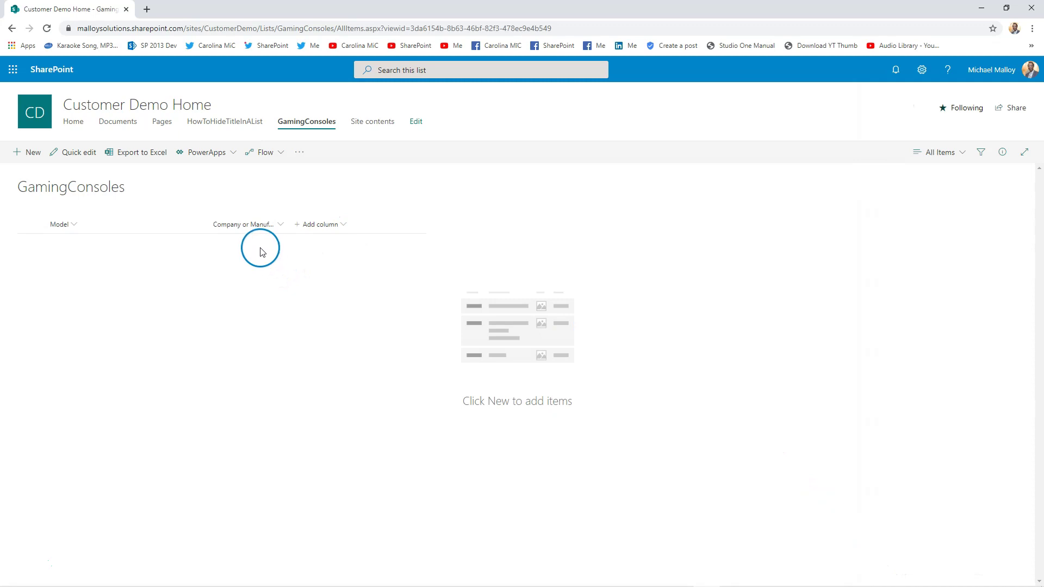
Step: Add a new item with Model 2600 and Company or Manufacturer Atari, and save it
click(22, 154)
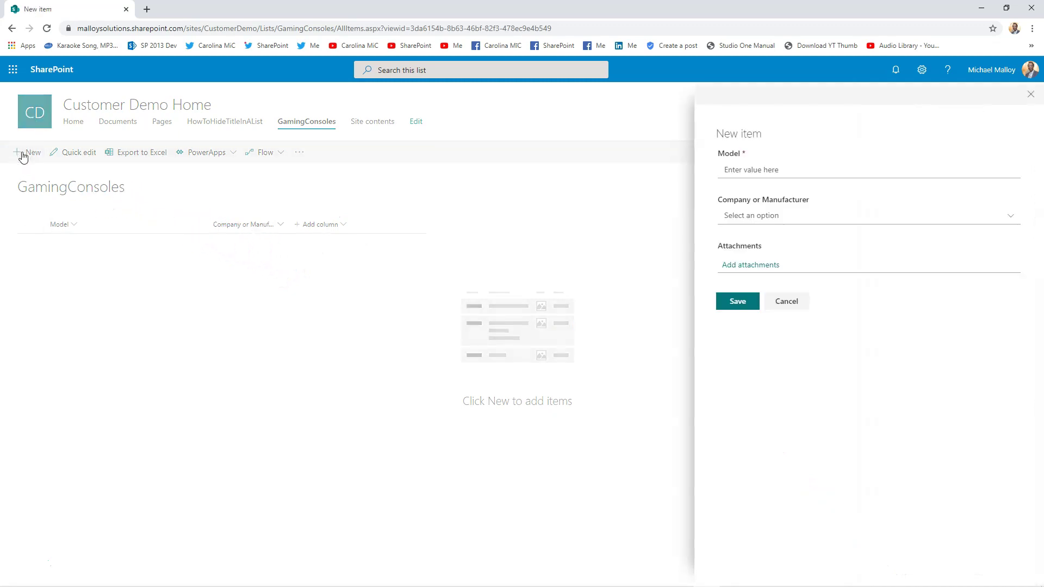
click(740, 170)
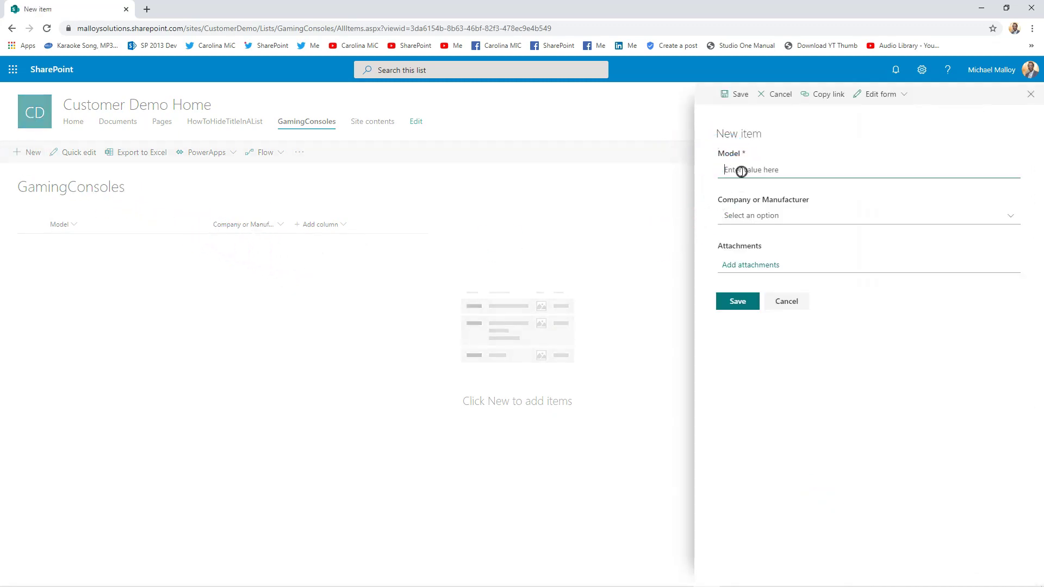
text(2600)
click(742, 216)
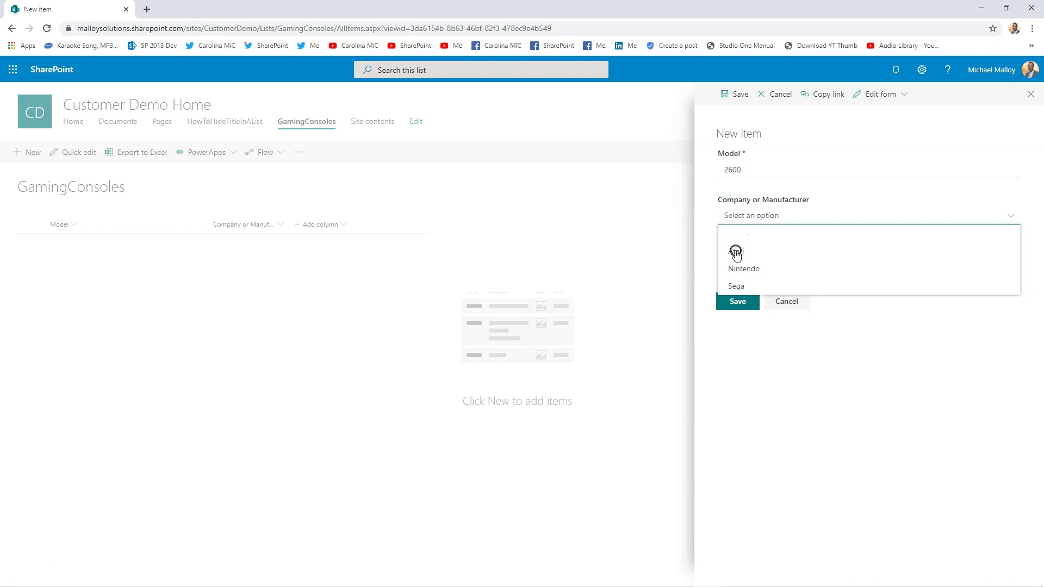
click(737, 251)
click(733, 303)
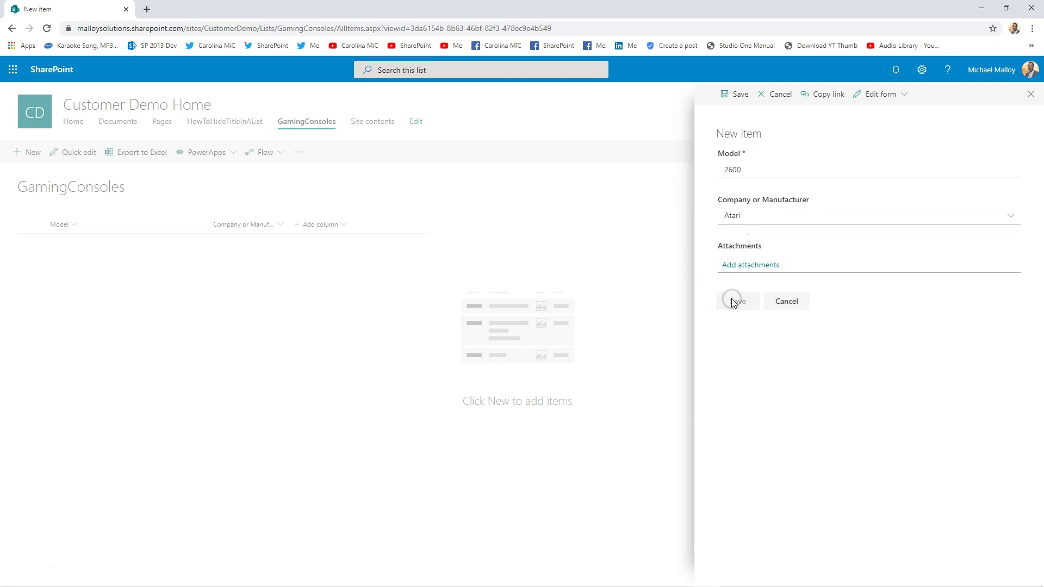